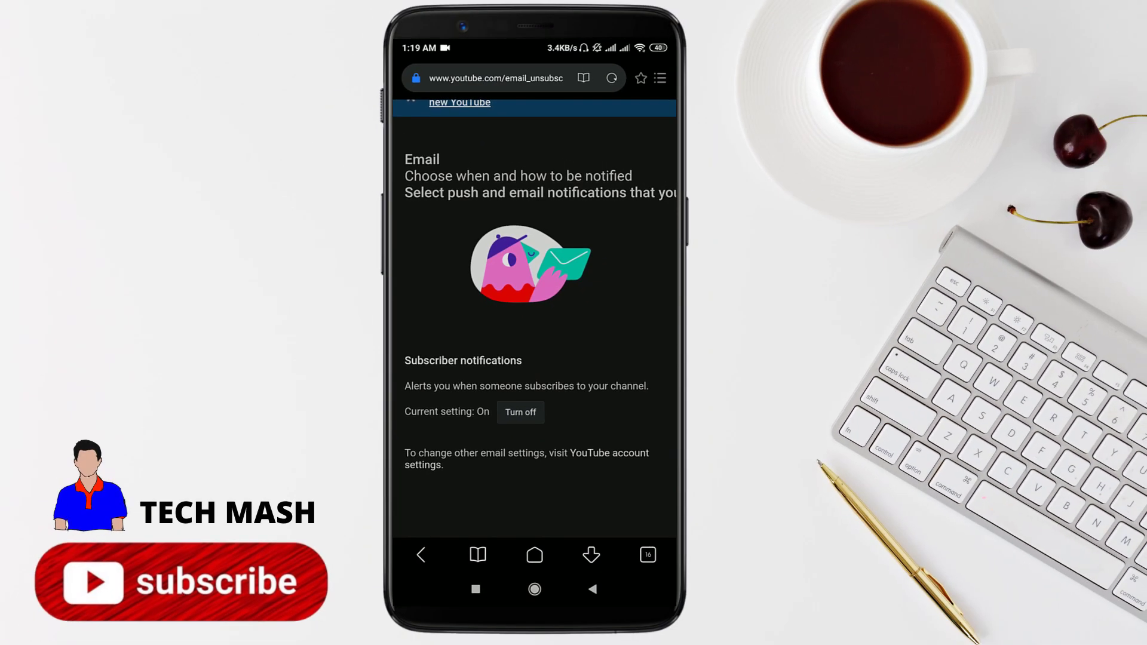
- Leave the YouTube Email settings page for the m.youtube.com home feed, notifications still On
click(460, 102)
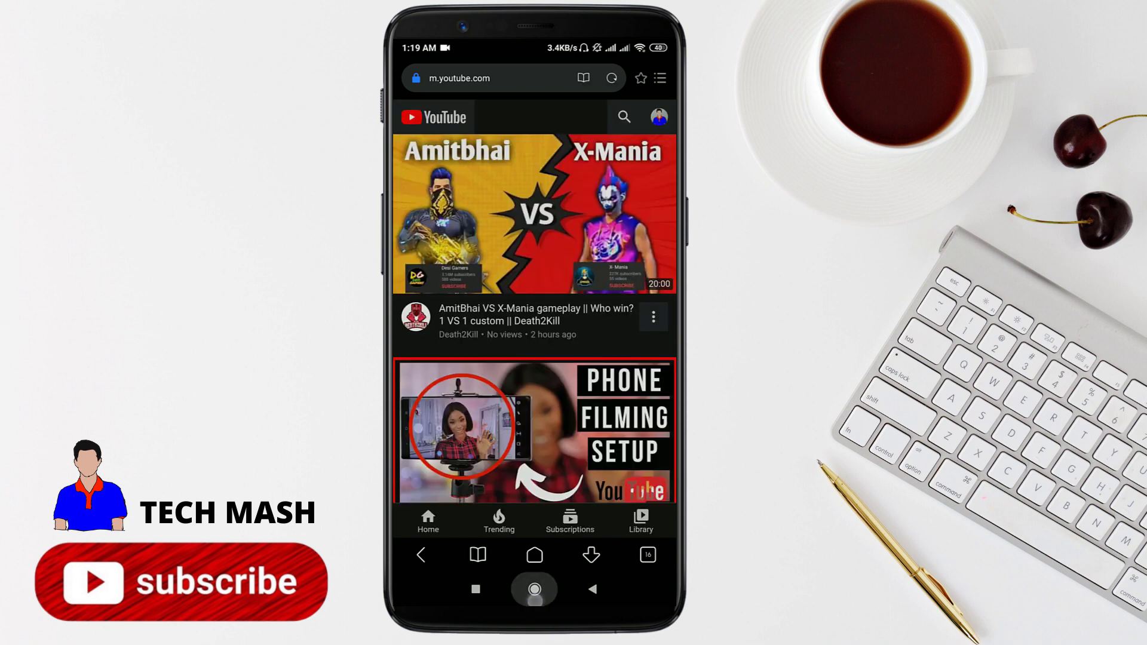
- Go to the phone home screen, close the Google folder, and open the Gmail inbox
click(534, 590)
click(525, 529)
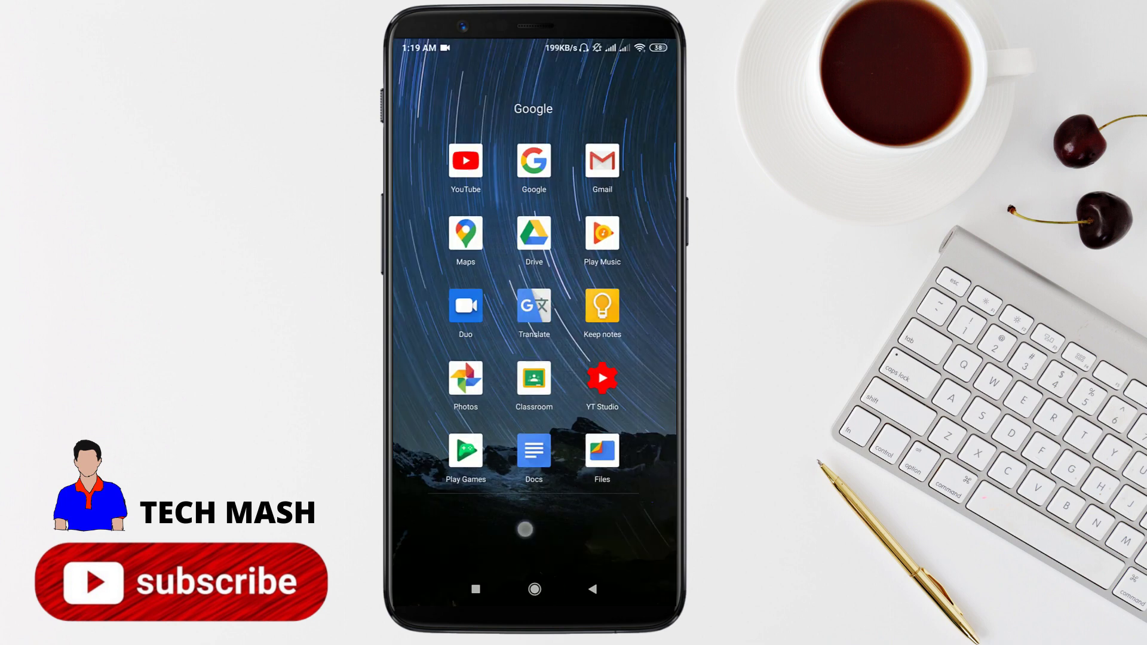
click(592, 589)
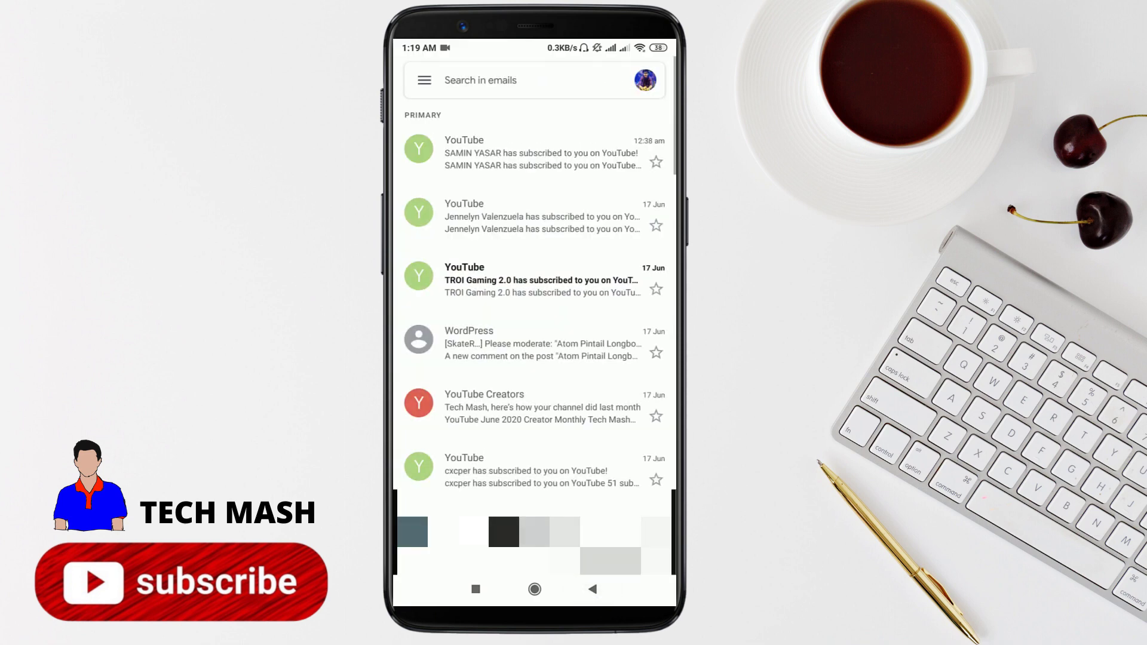
- Open the second YouTube subscriber email and view its Block "YouTube" option, then dismiss it
click(536, 216)
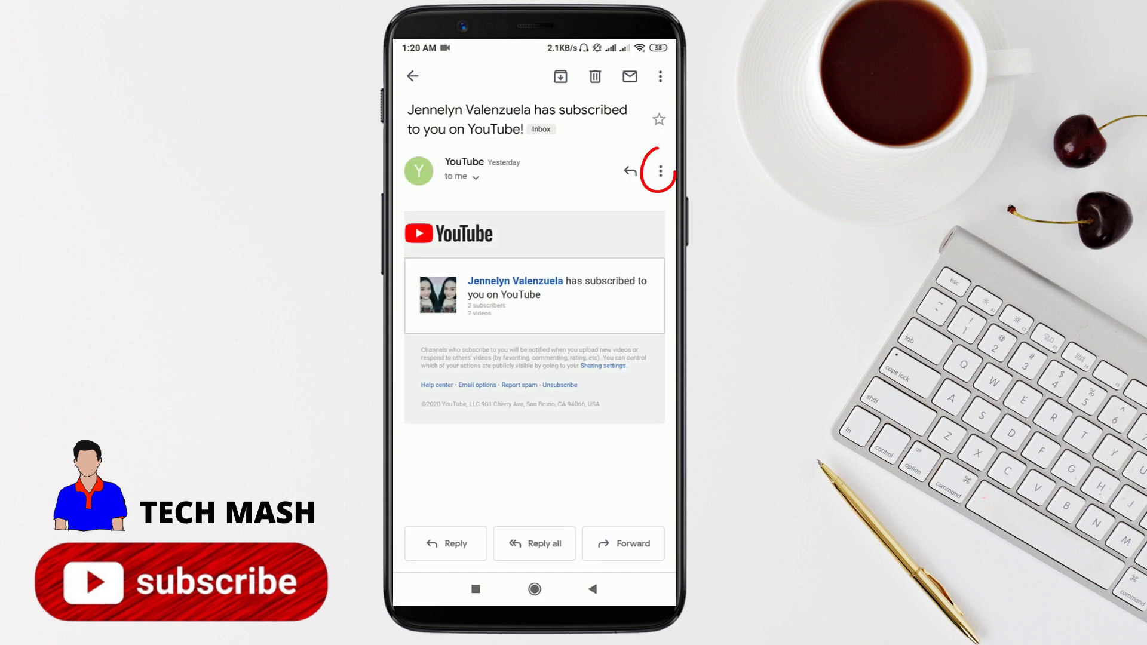
click(661, 171)
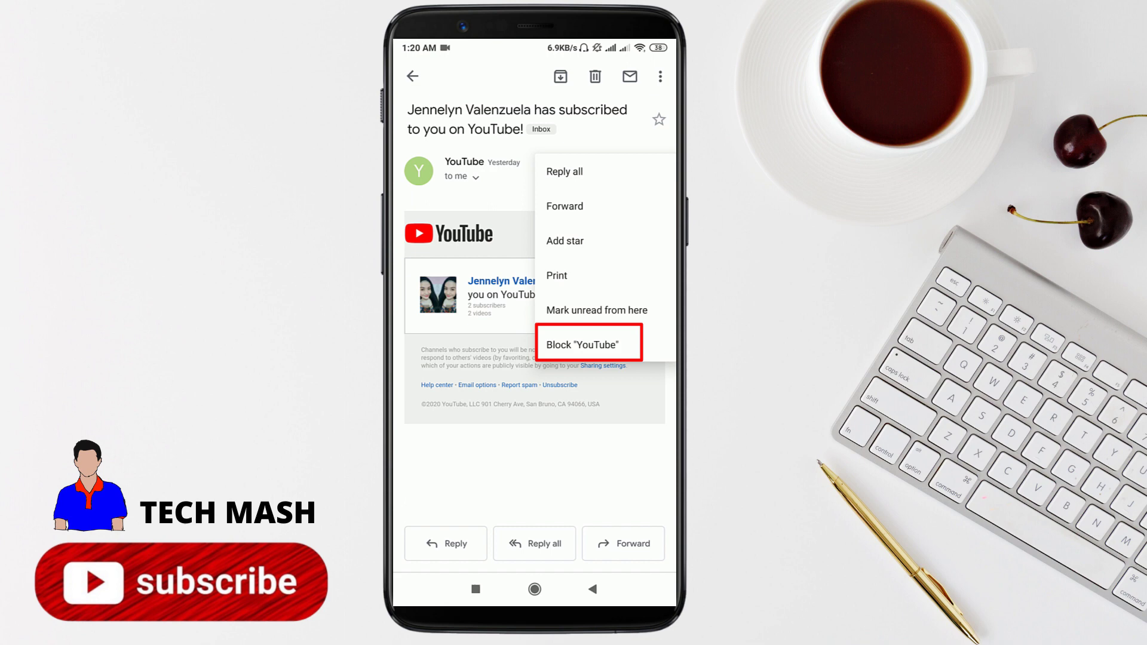
click(582, 344)
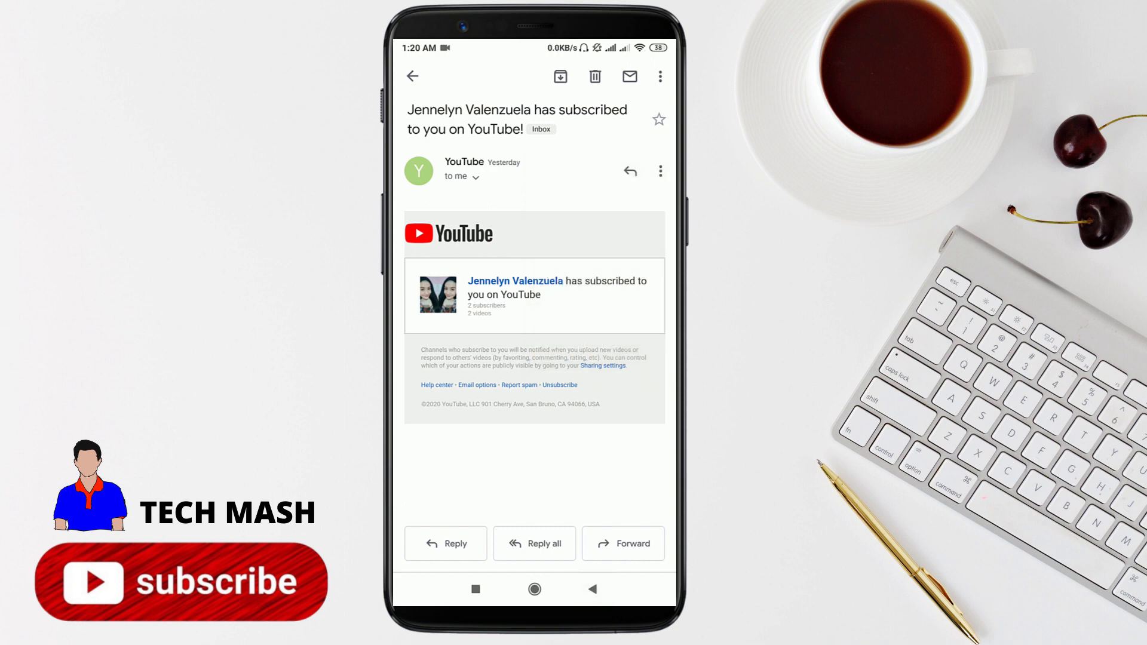
- Leave the email and the Gmail inbox, ending on the phone home screen
click(593, 589)
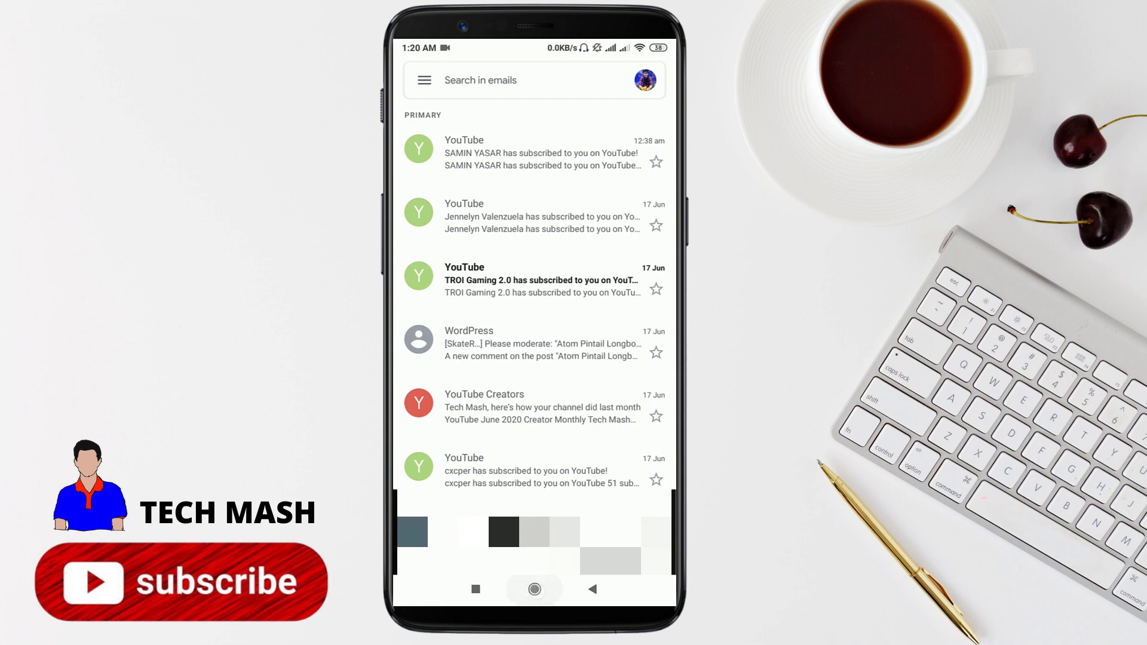
click(534, 589)
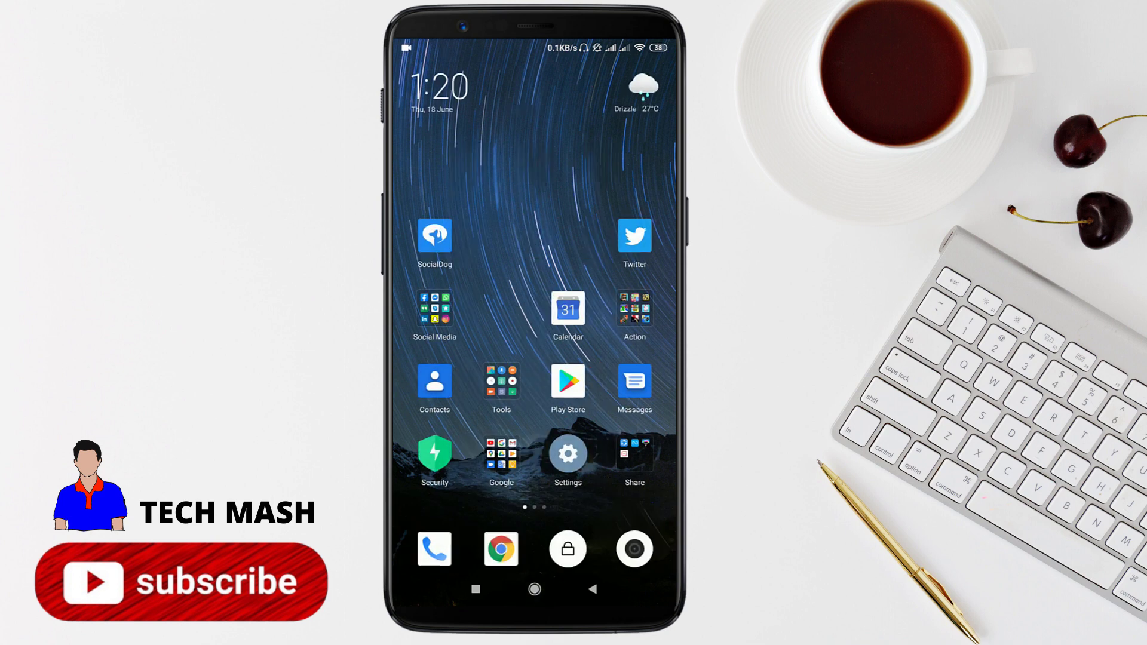